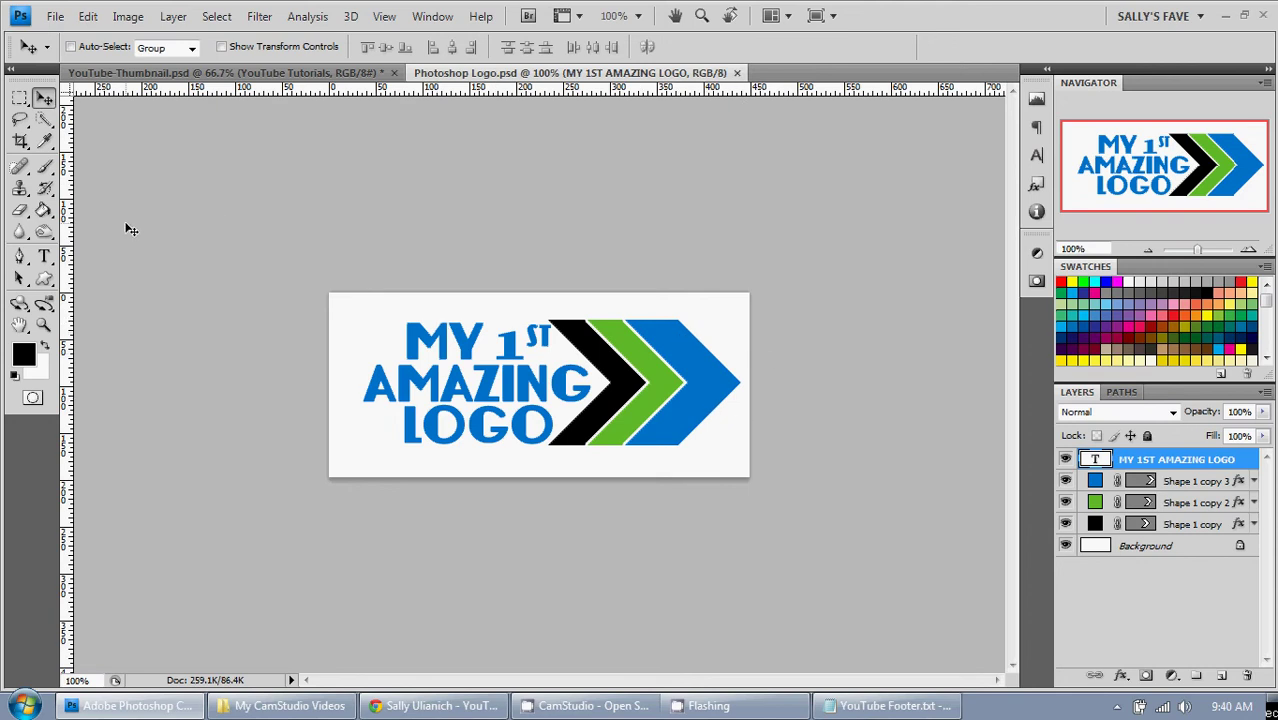
Sample the arrow's blue with the eyedropper as the foreground colour
left_click(44, 142)
left_click(45, 145)
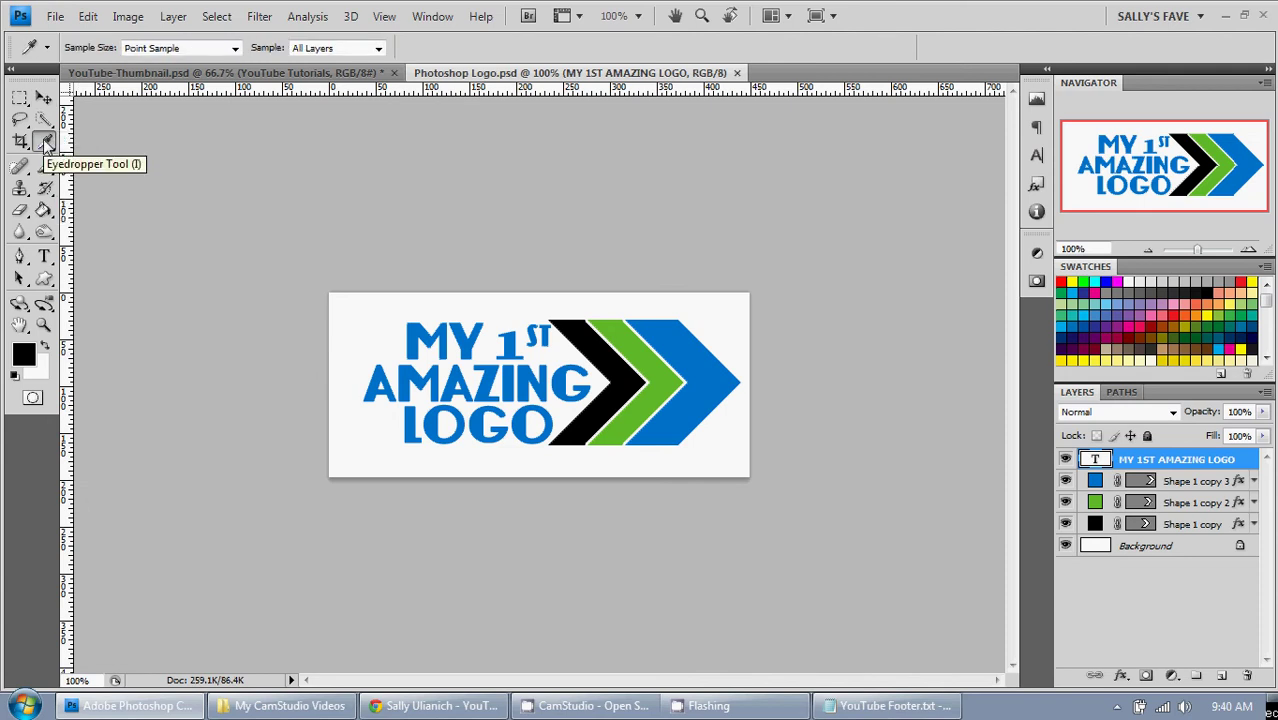
left_click(679, 333)
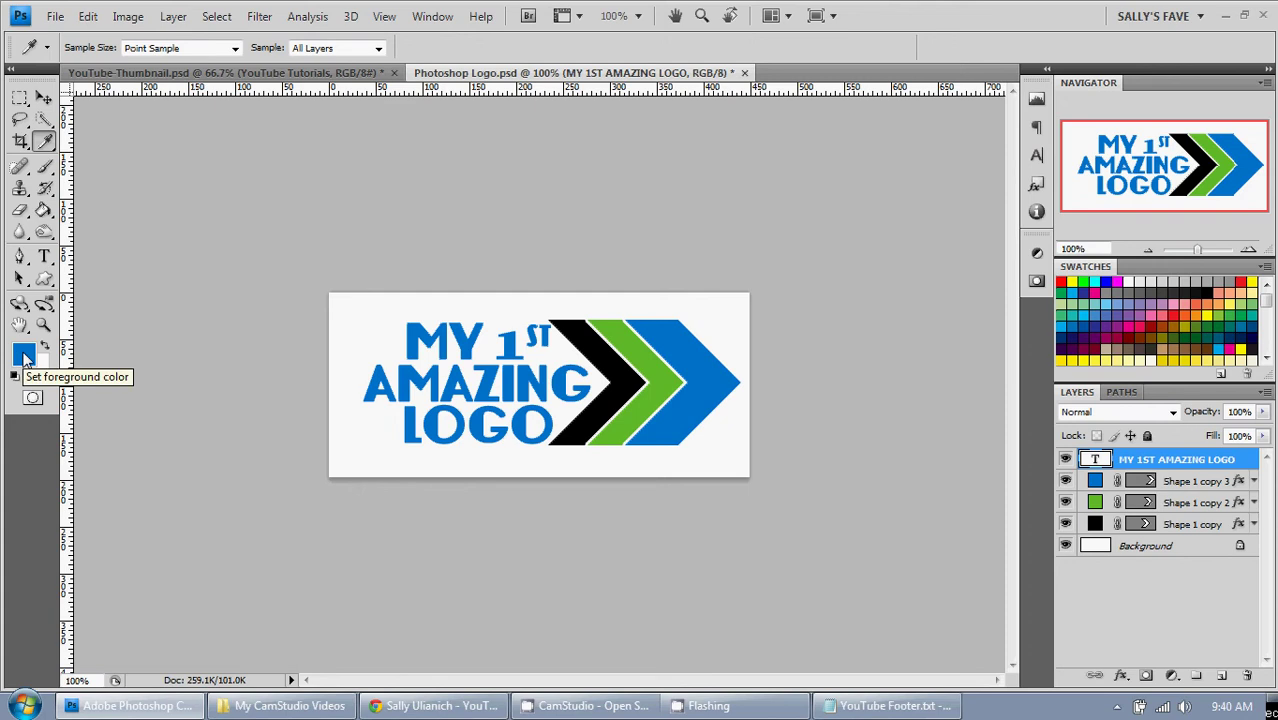
Match the foreground blue to PANTONE 285 C in the PANTONE solid coated colour library
left_click(26, 358)
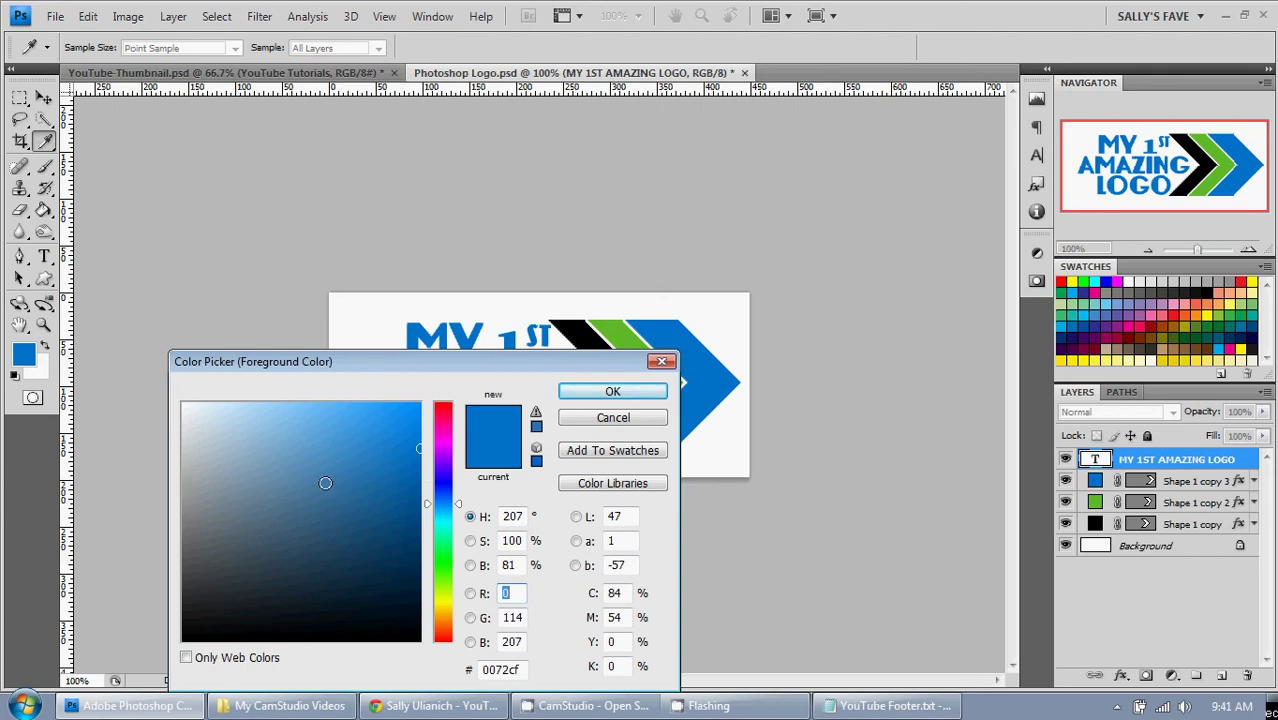
left_click_drag(400, 360, 367, 325)
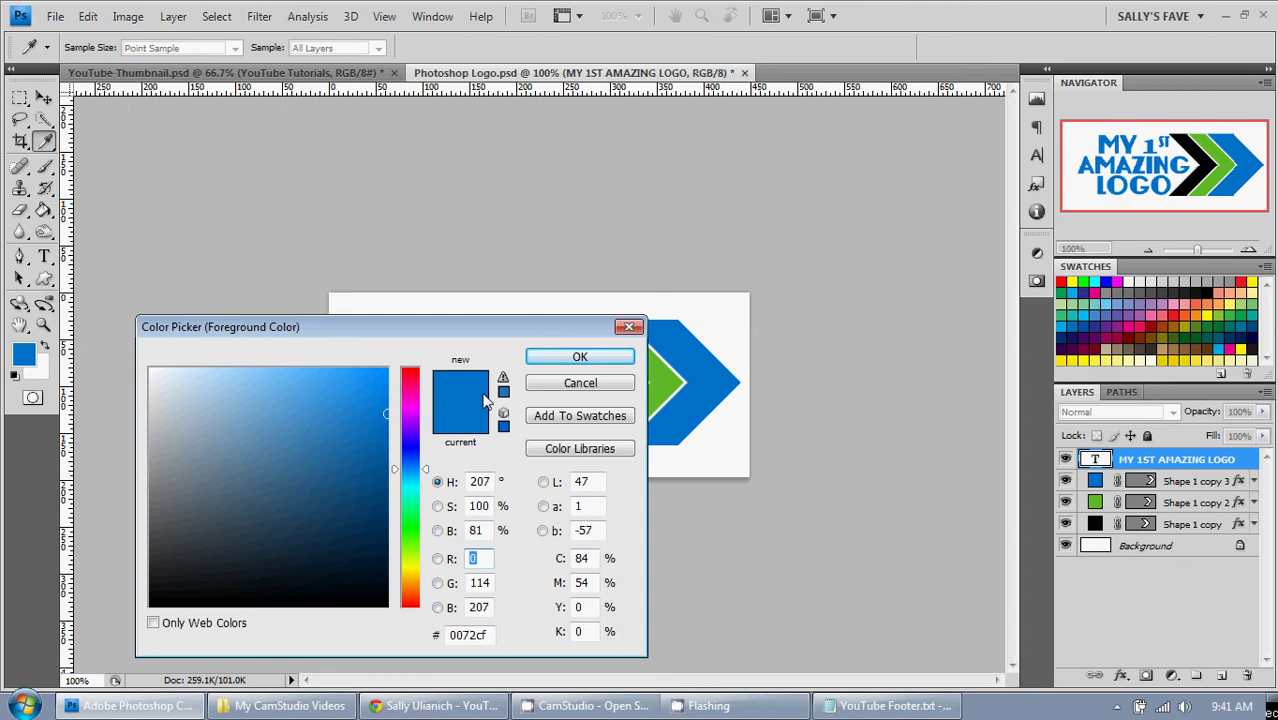
left_click(620, 457)
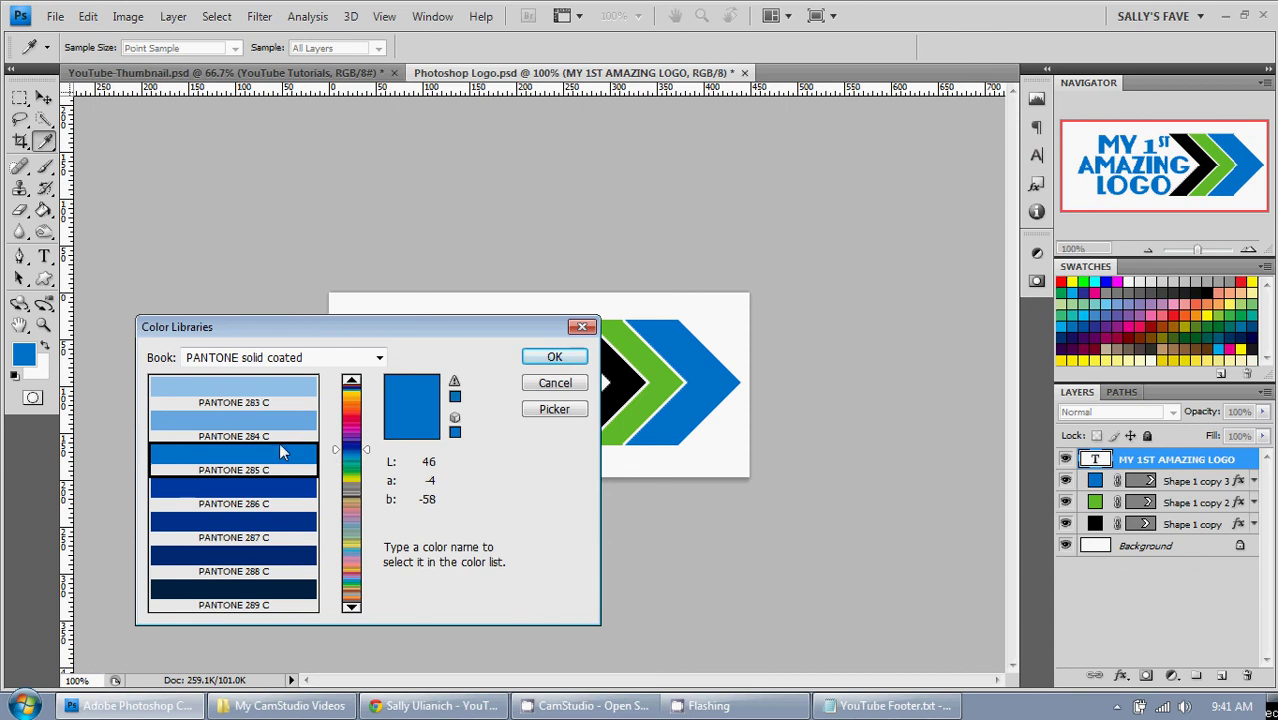
left_click(378, 358)
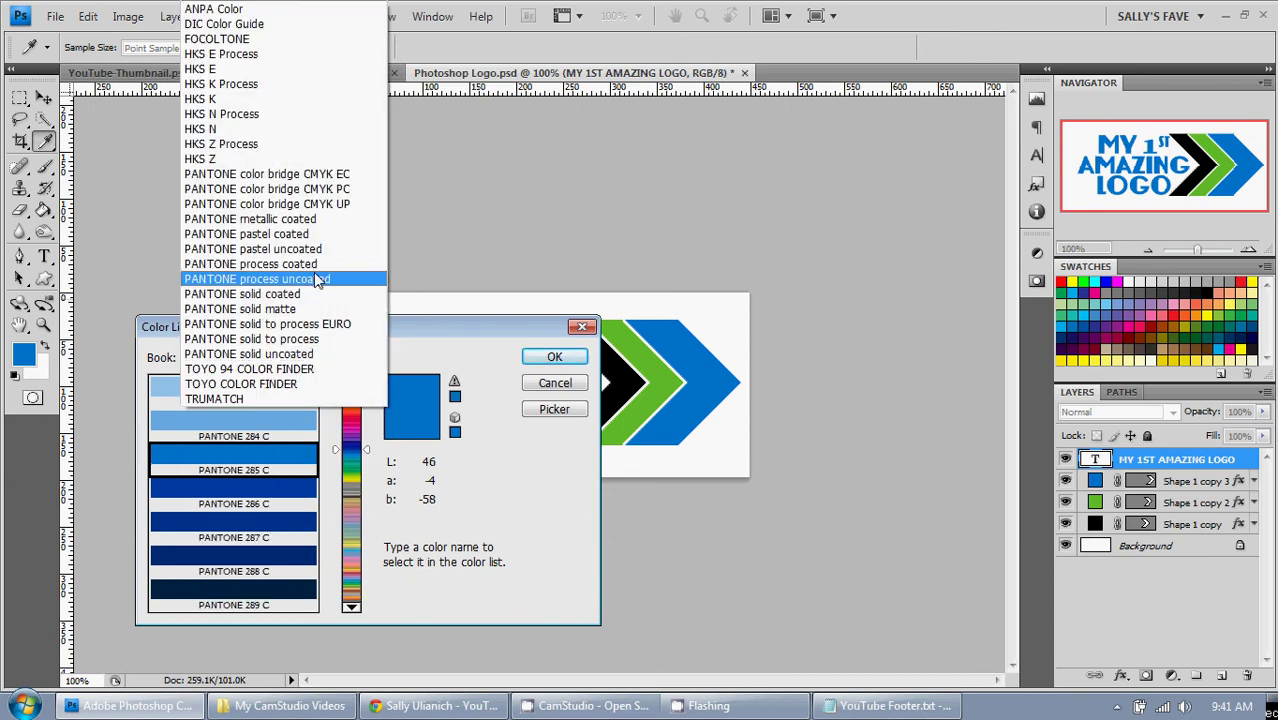
left_click(313, 297)
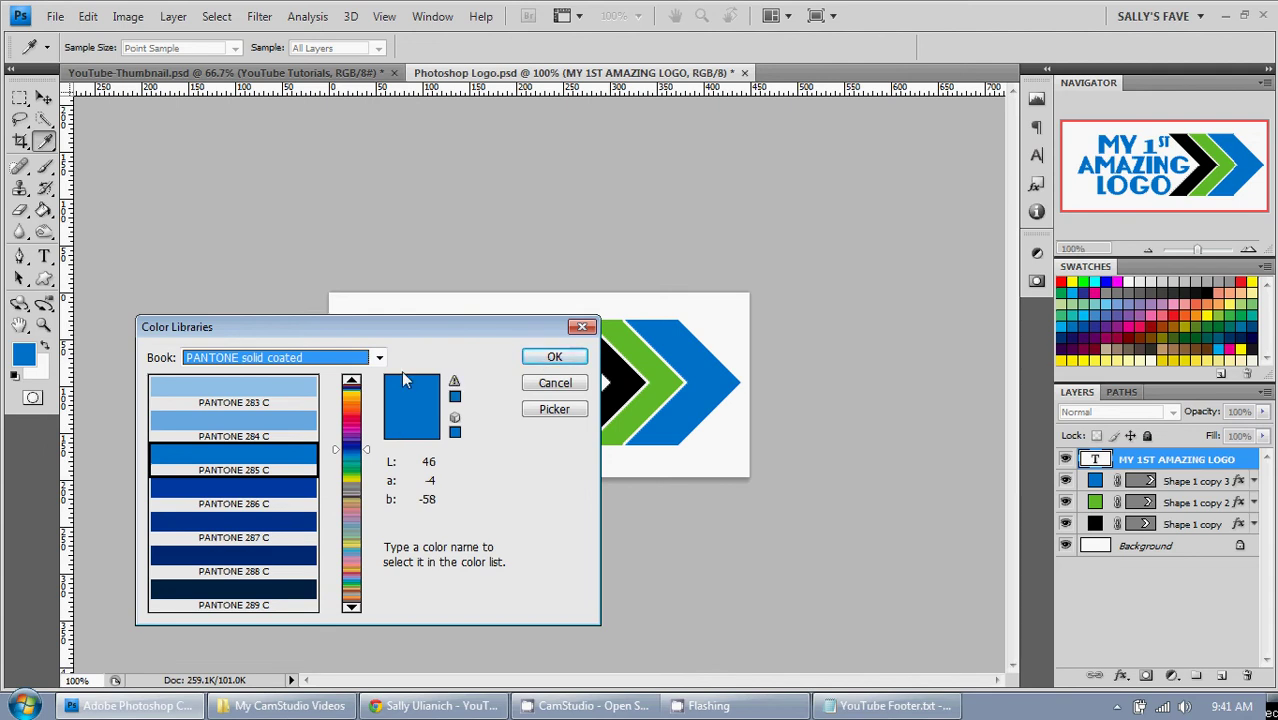
left_click(265, 425)
left_click(278, 461)
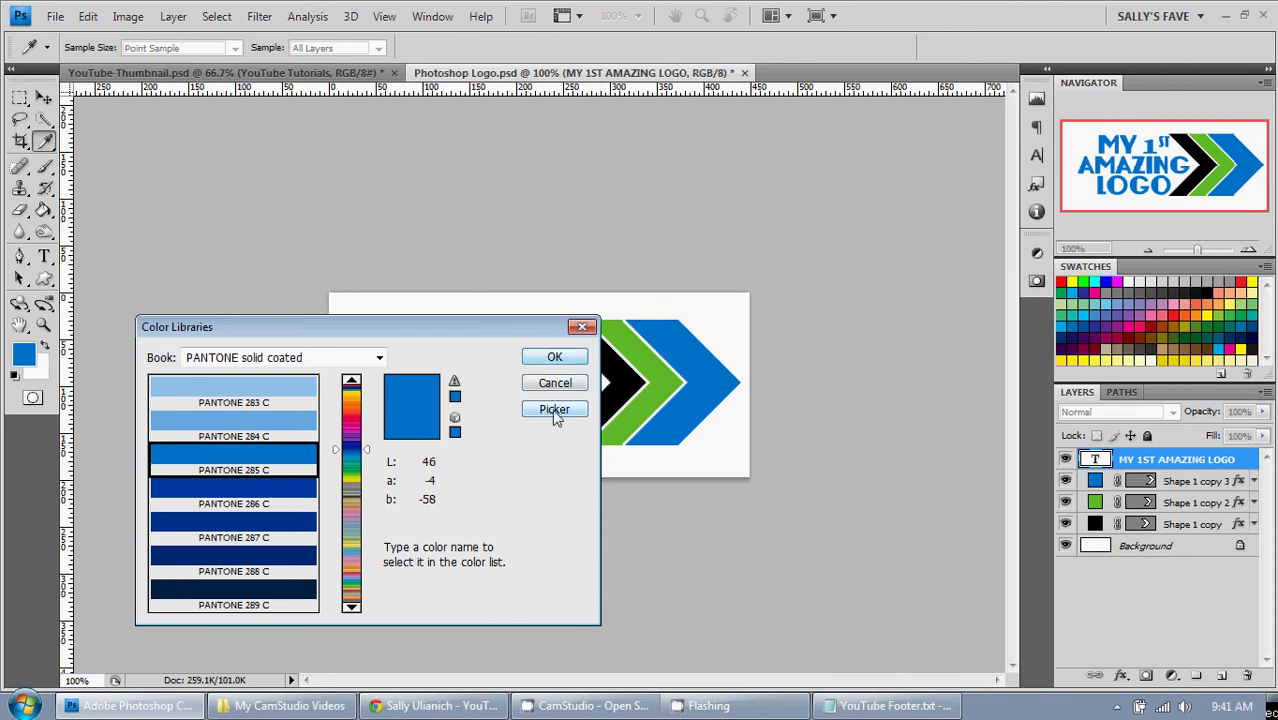
left_click(554, 357)
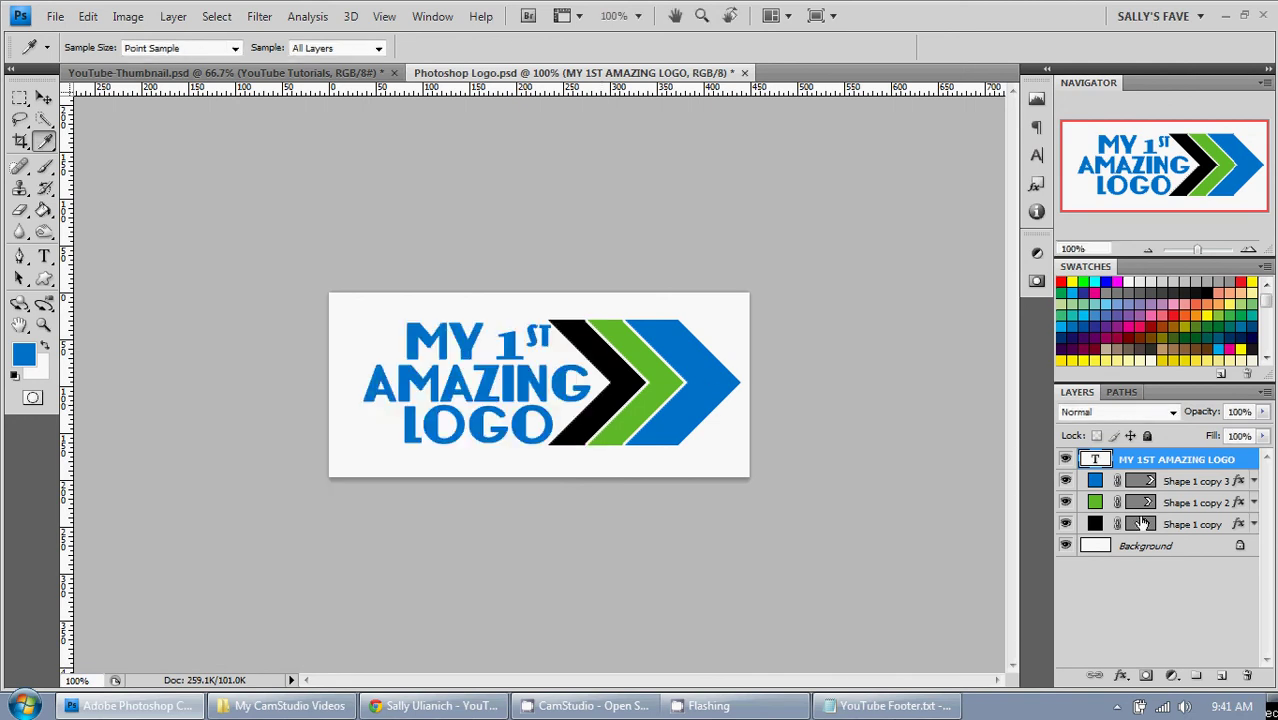
Rename the Shape 1 copy 3 layer to 'Blue 285'
double_click(1197, 482)
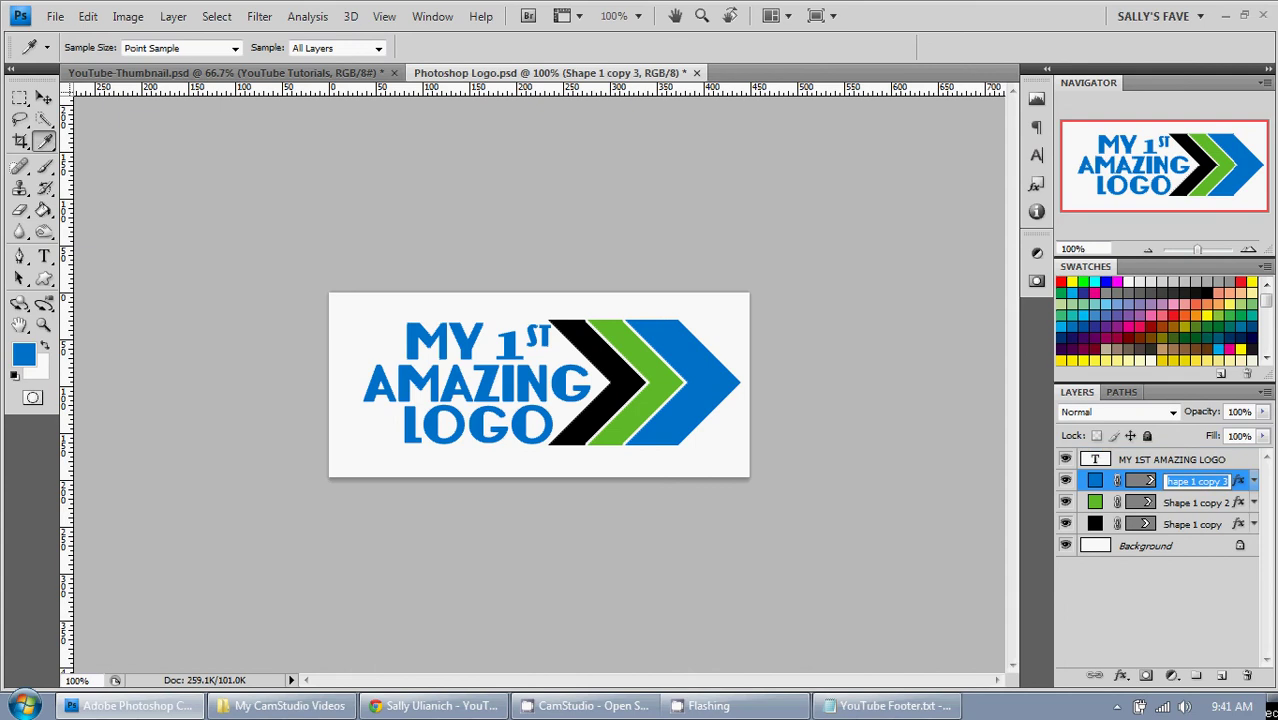
type("Blue 285")
key("Return")
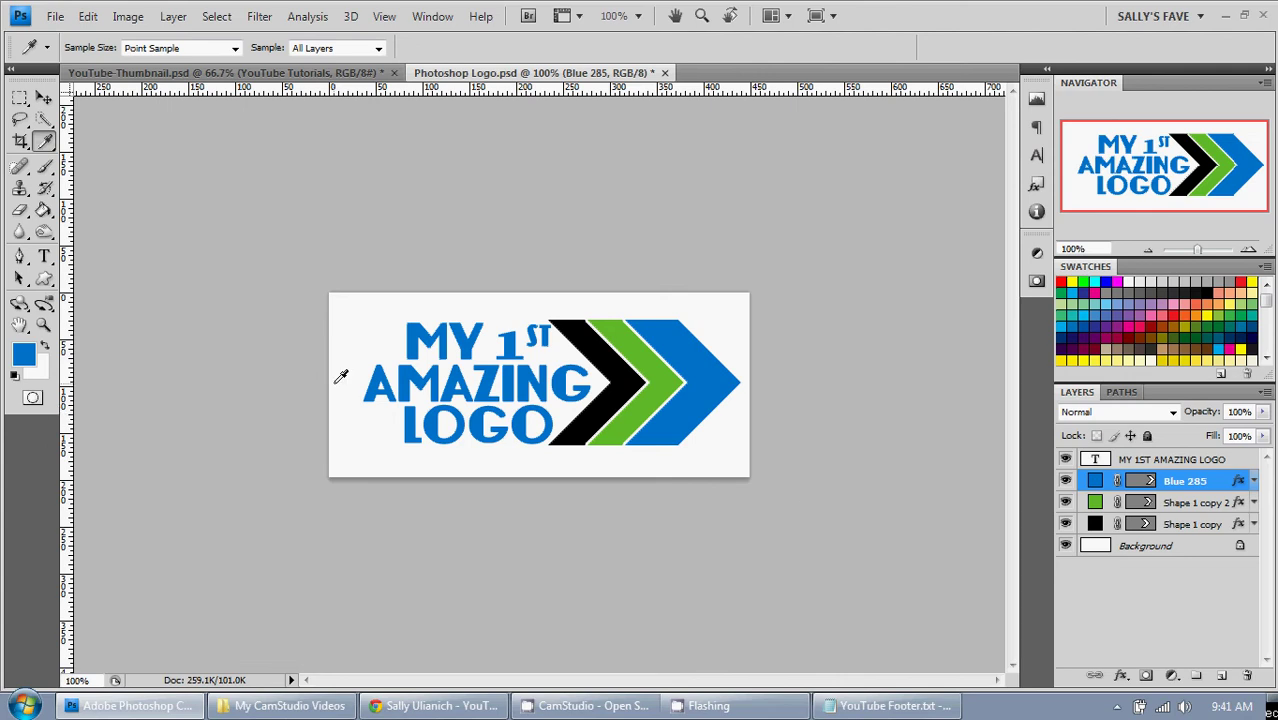
Sample the middle chevron's green and check its Pantone match without changing it
left_click(647, 357)
left_click(23, 353)
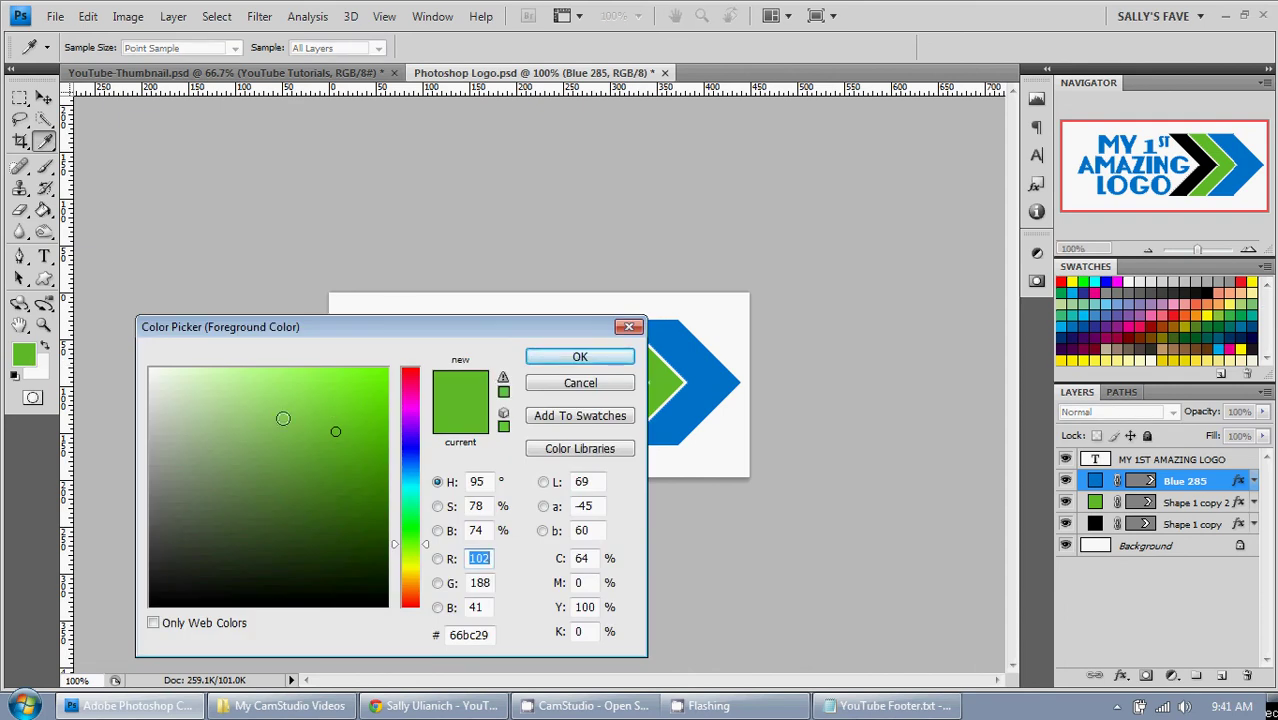
left_click(582, 450)
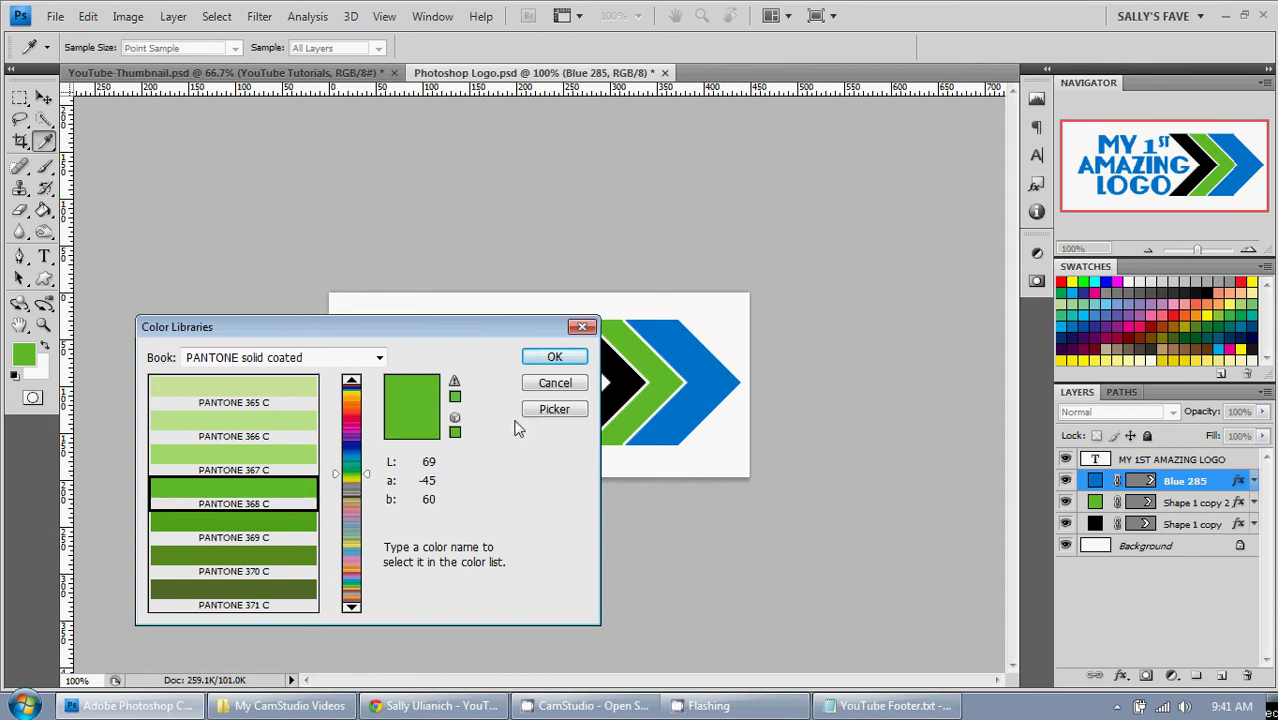
left_click(555, 384)
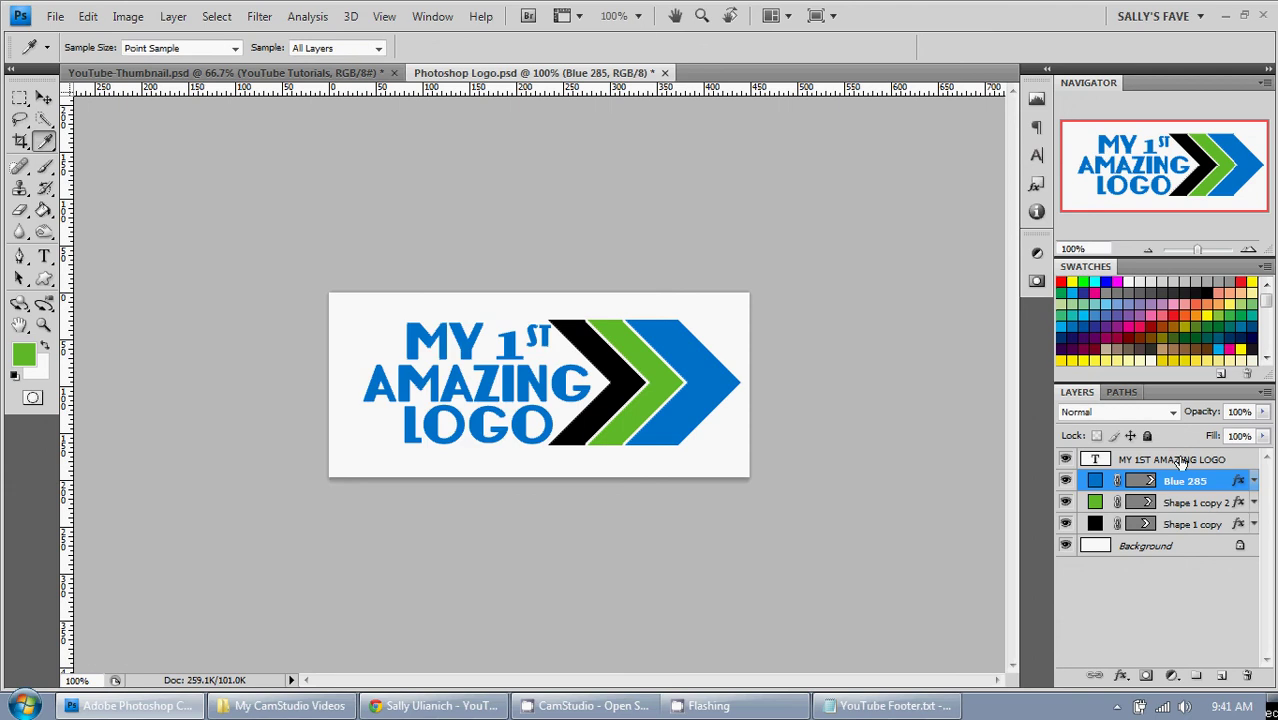
Rename the Shape 1 copy 2 layer to 'Green 368'
double_click(1212, 504)
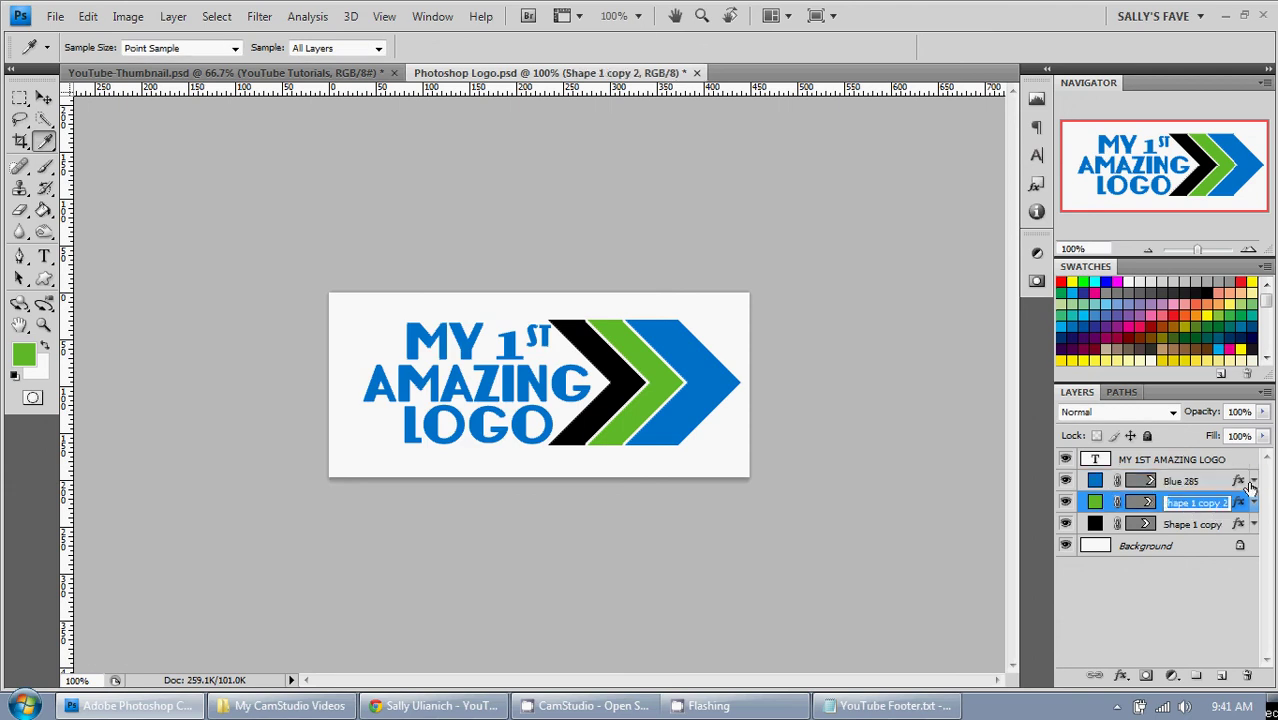
type("Green ")
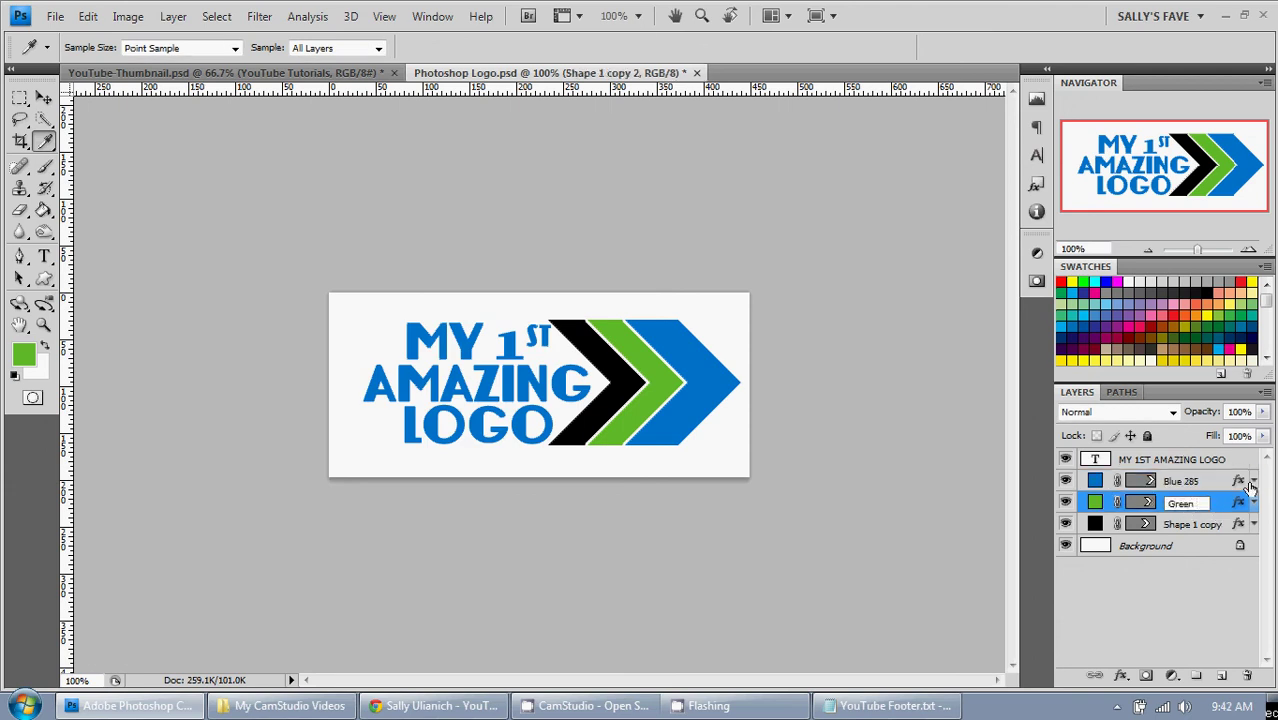
type("368")
key("Return")
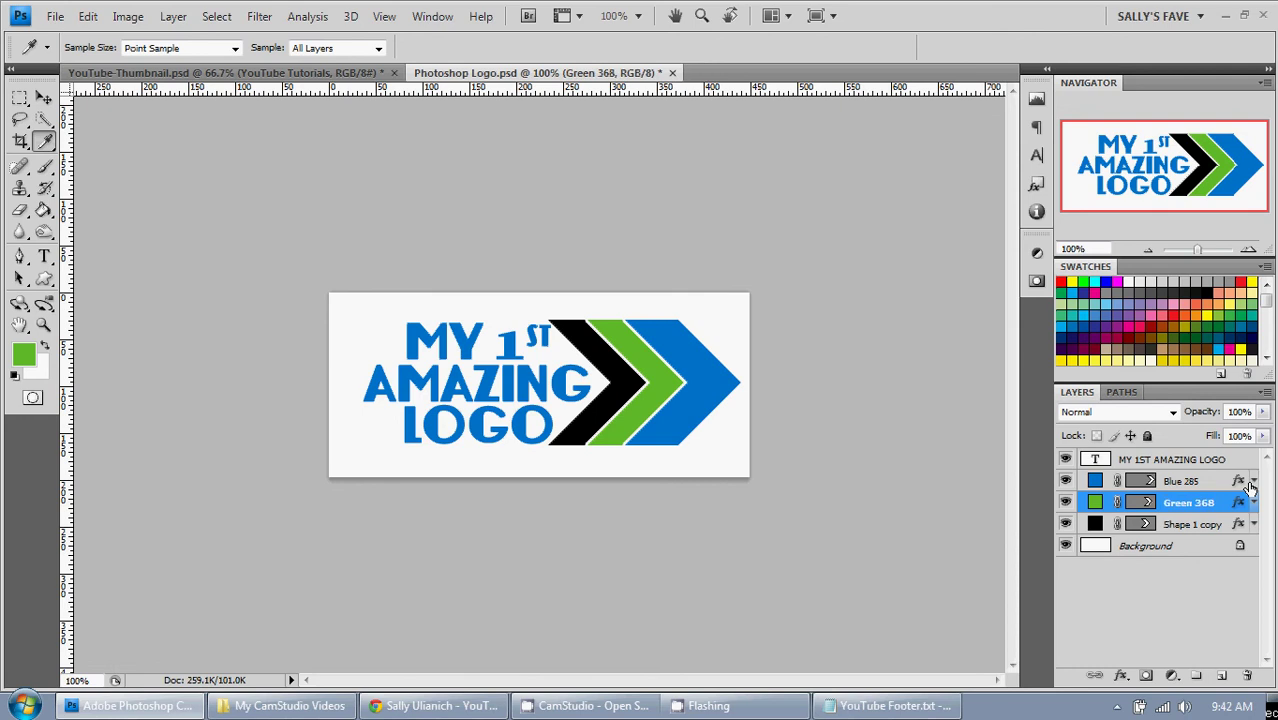
Select the MY 1ST AMAZING LOGO type layer in the Layers panel
left_click(1183, 461)
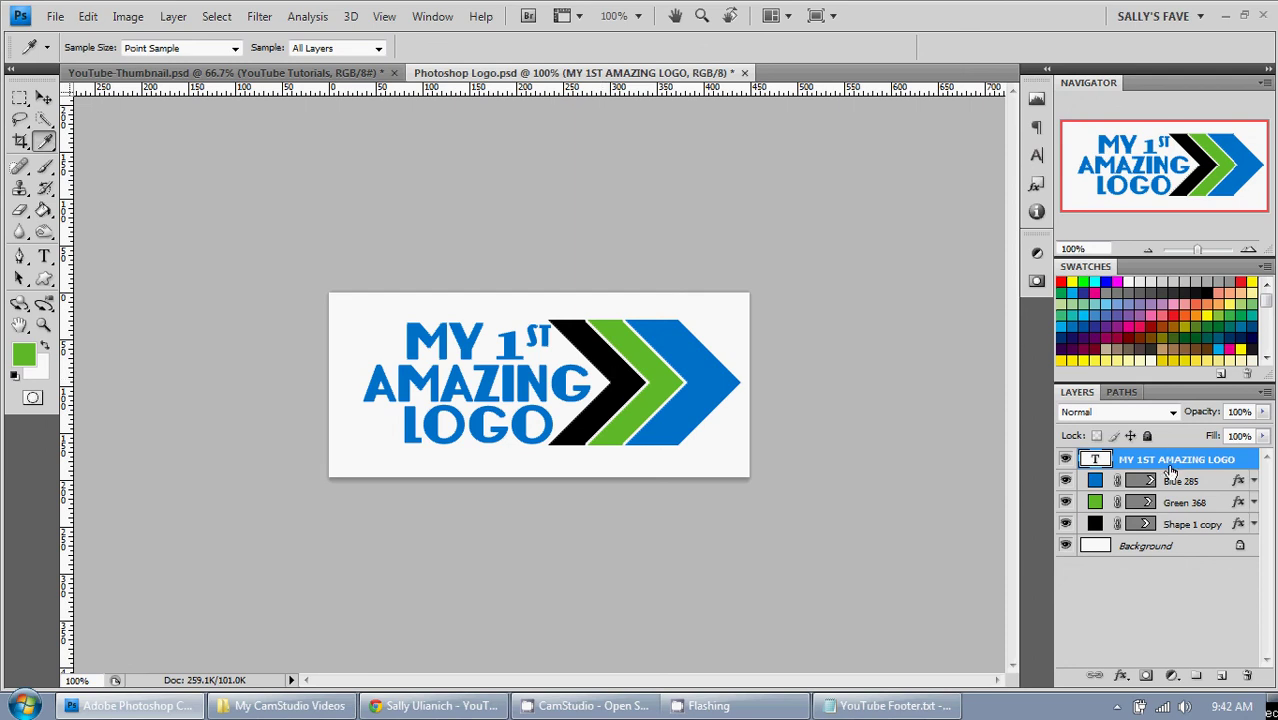
Set the logo text colour to PANTONE 368 C green from the Character panel's colour libraries
left_click(1036, 156)
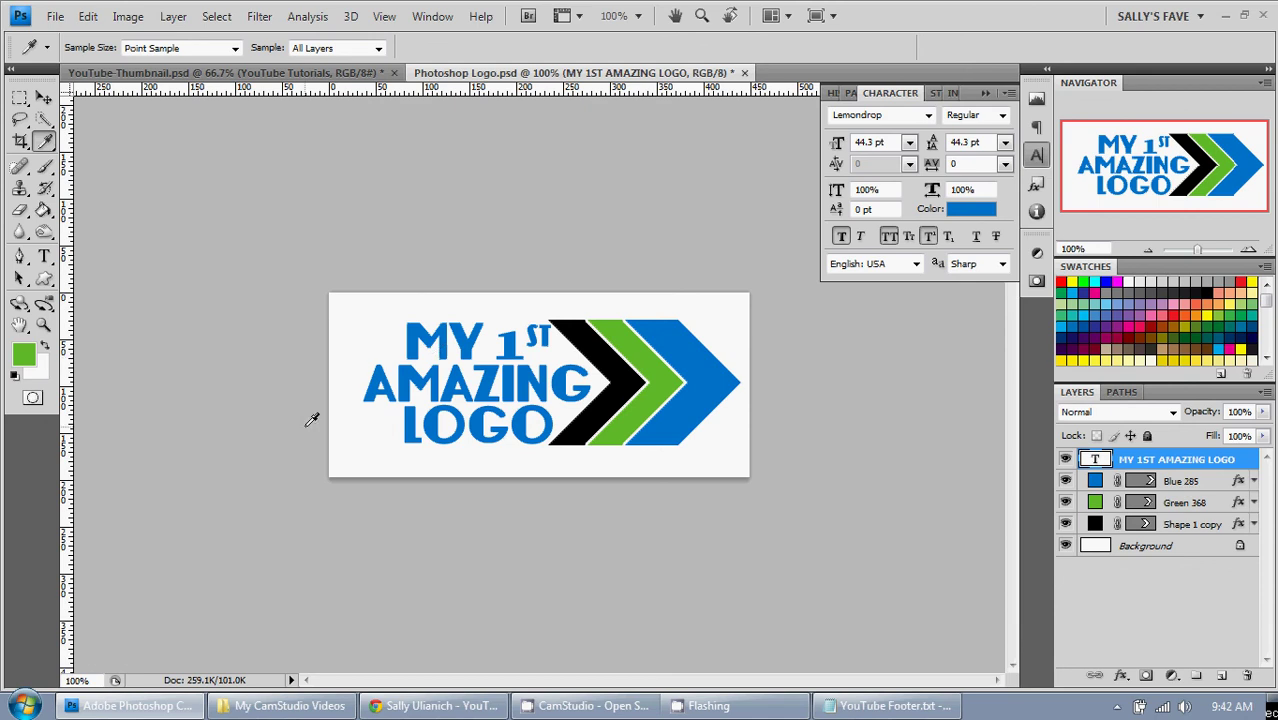
left_click(965, 214)
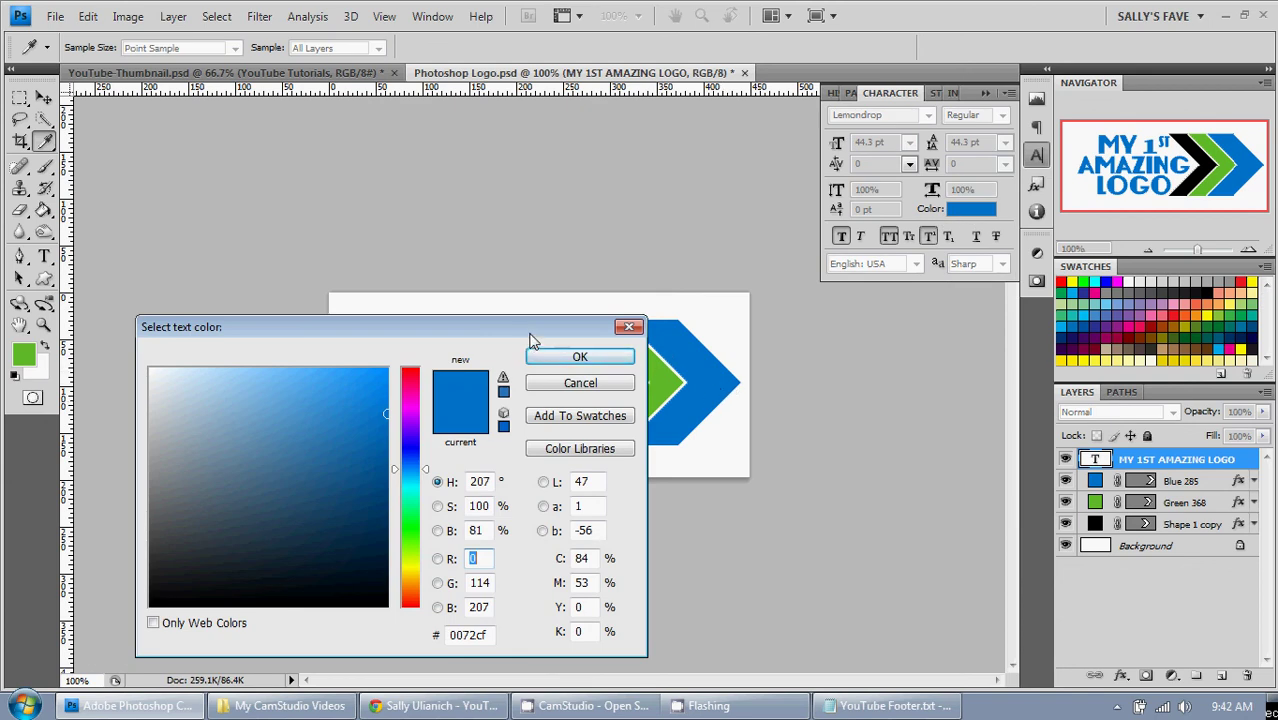
left_click_drag(531, 334, 535, 245)
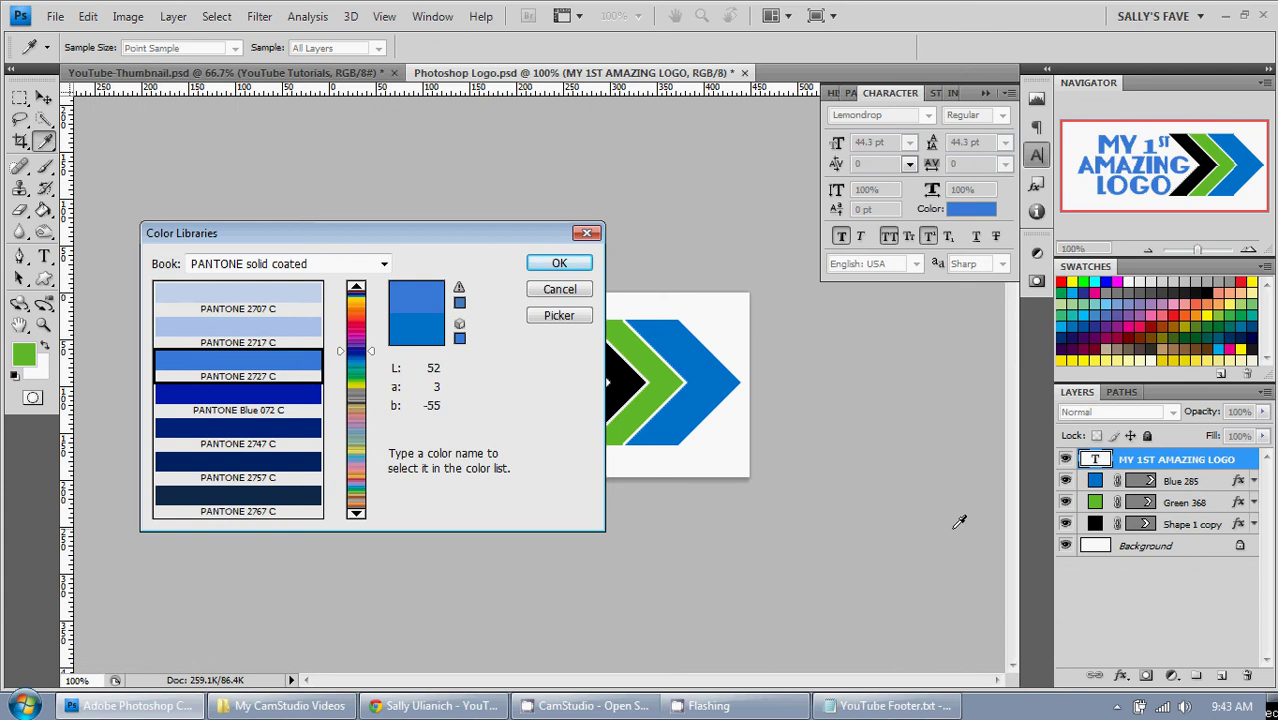
type("368")
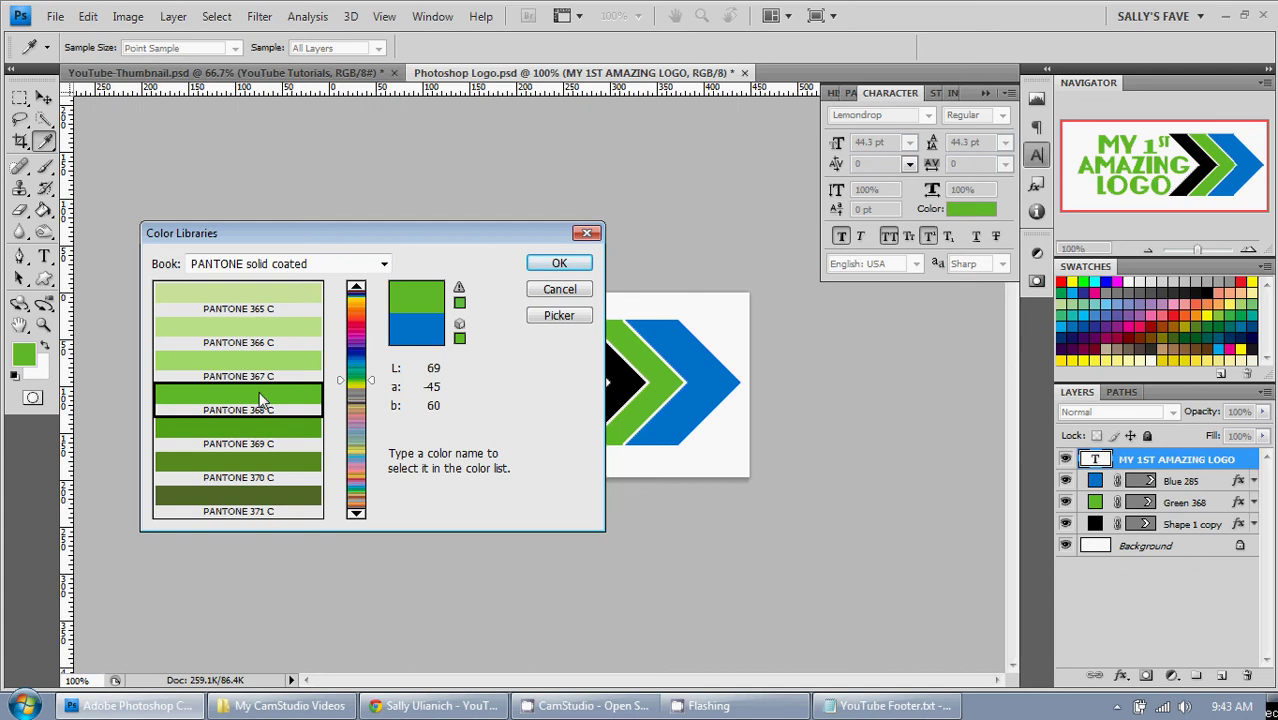
left_click(559, 262)
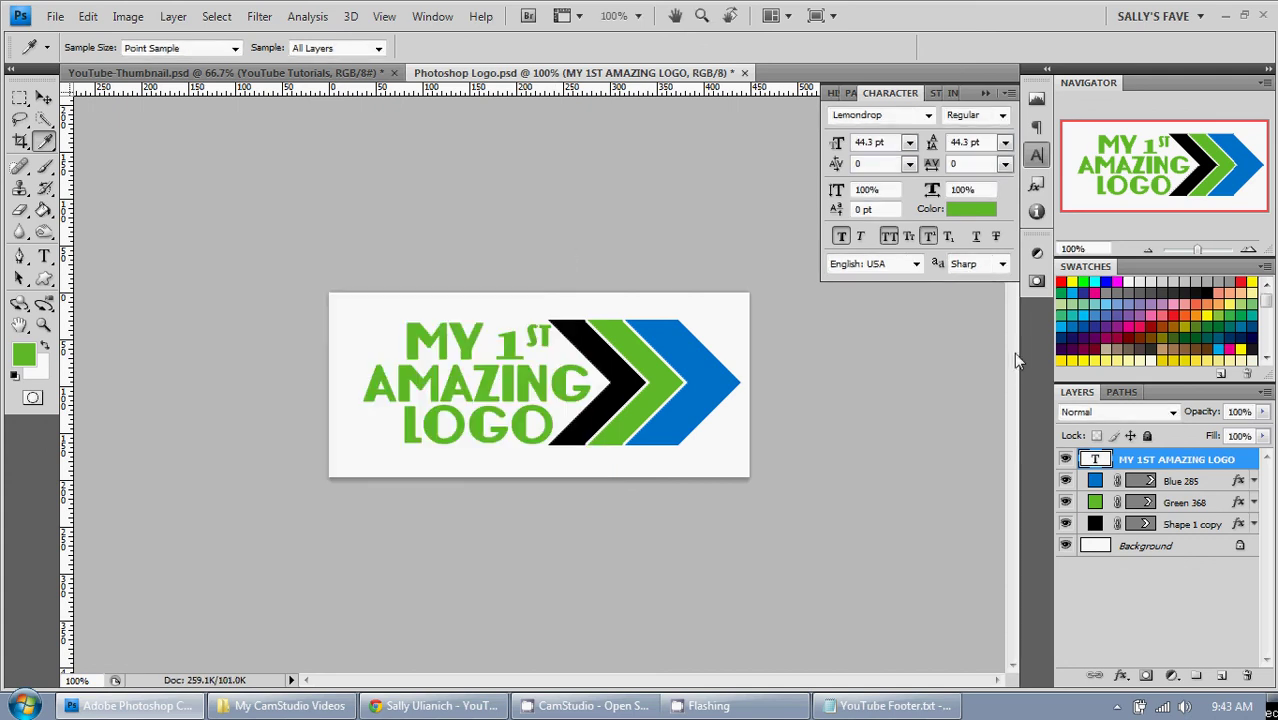
Undo and redo with Ctrl+Z to compare green and blue text, ending on blue
key("ctrl+z")
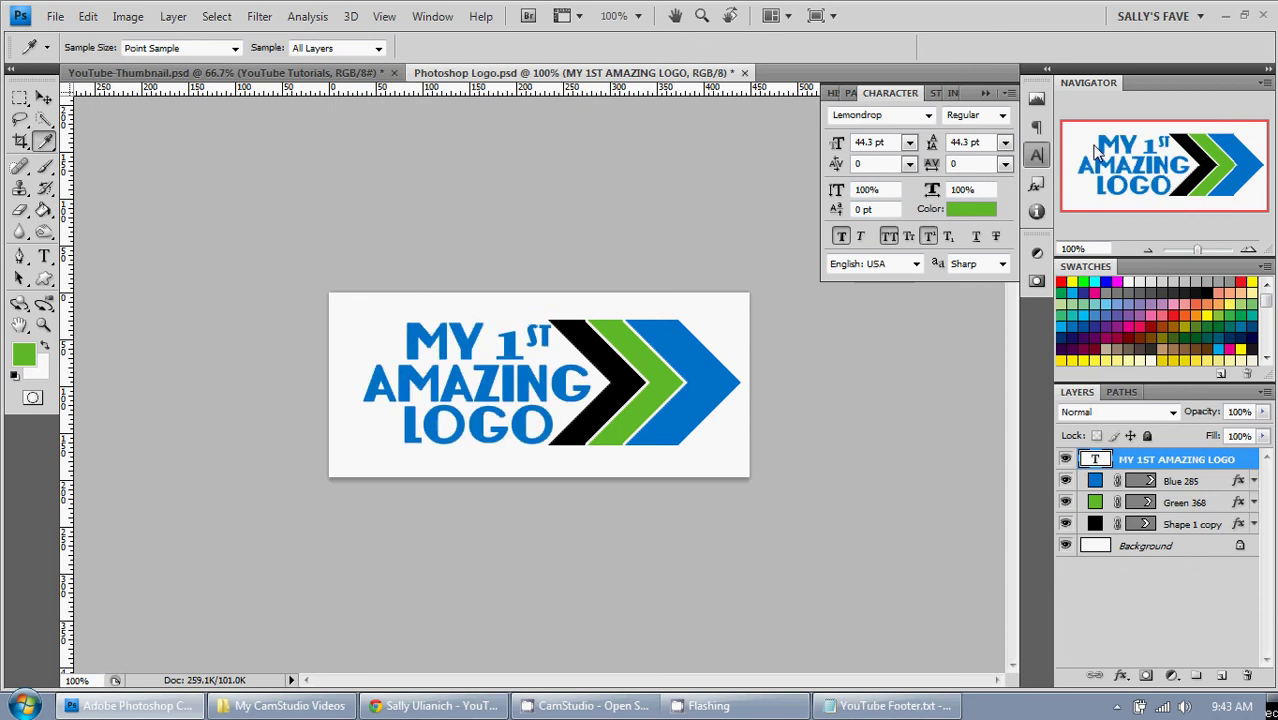
key("ctrl+z")
key("ctrl+z")
key("ctrl+z")
key("ctrl+z")
key("ctrl+z")
key("ctrl+z")
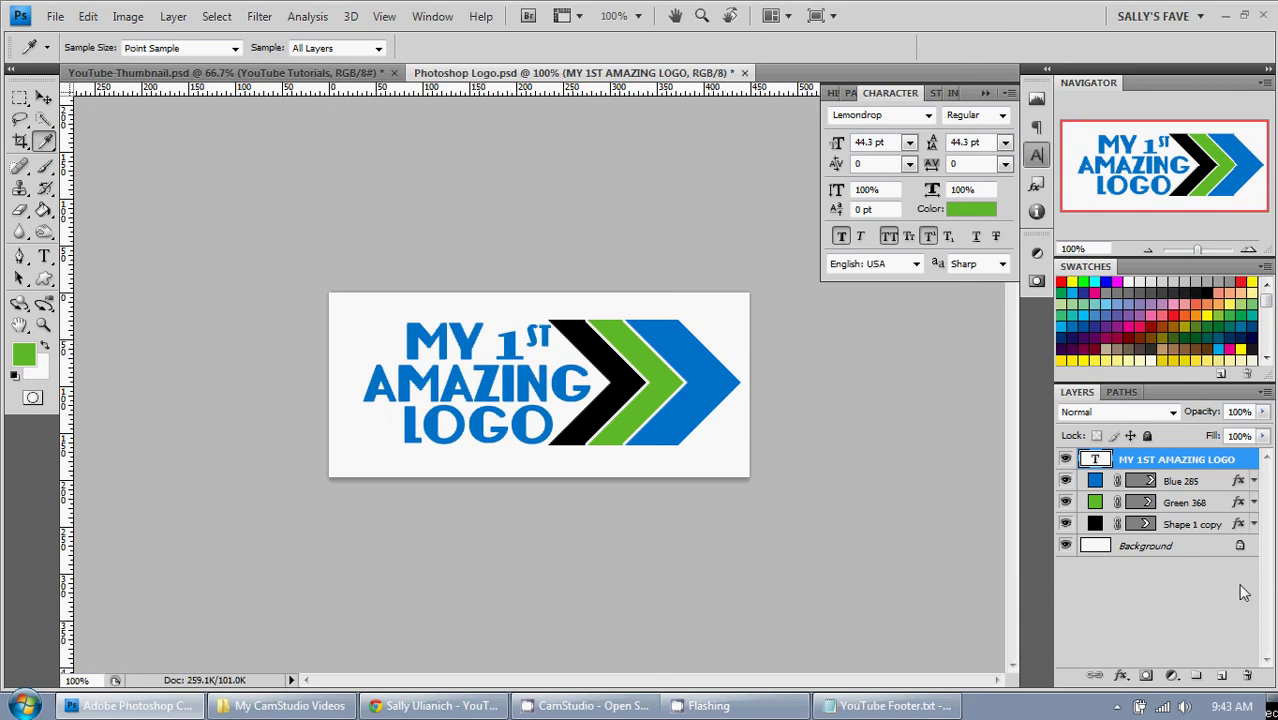